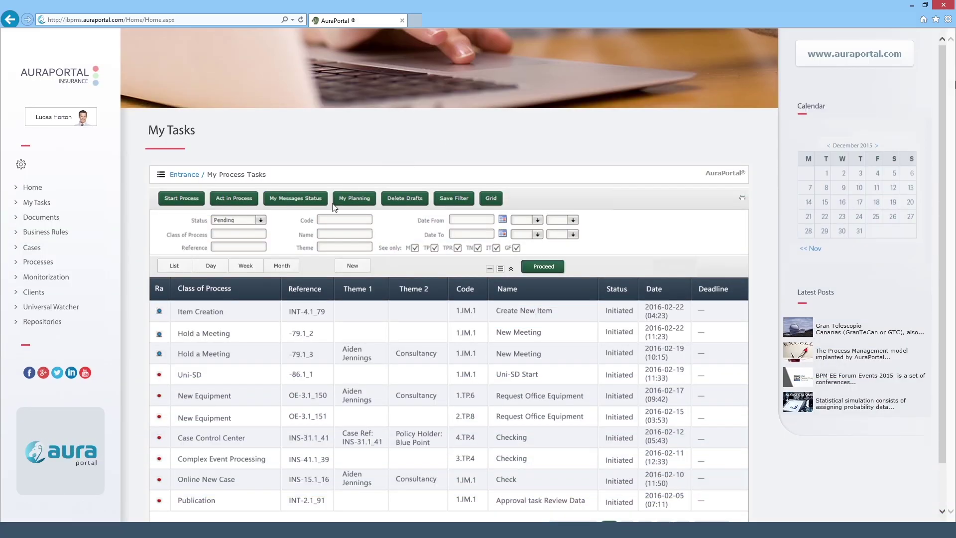
- Switch My Process Tasks to the August month view and scroll to see every event
left_click(282, 265)
scroll(279, 264, "down", 2)
scroll(279, 262, "down", 3)
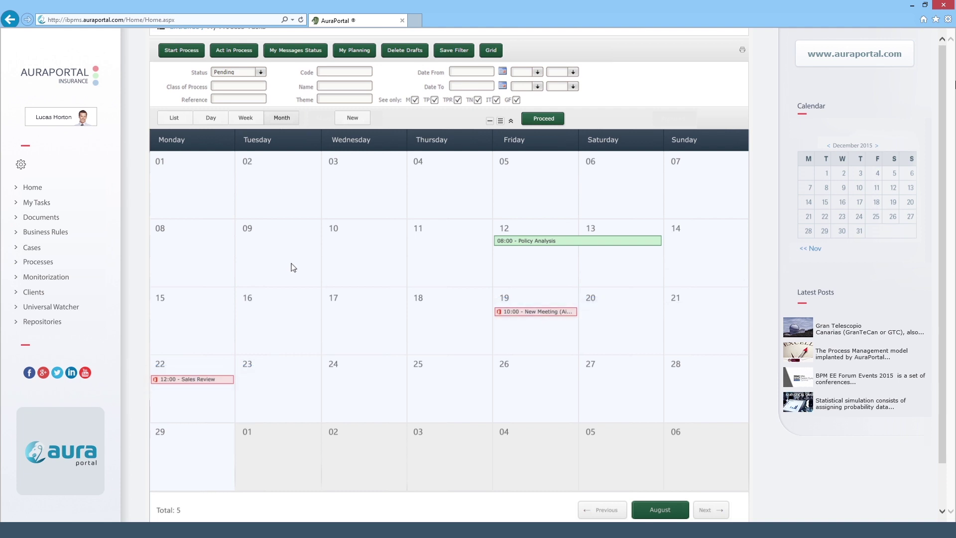
- Create a 16:00–17:00 Office 365 event 'Visit Client AlphaDelta' on Thursday 11 August
left_click(440, 273)
type("Visit Client ")
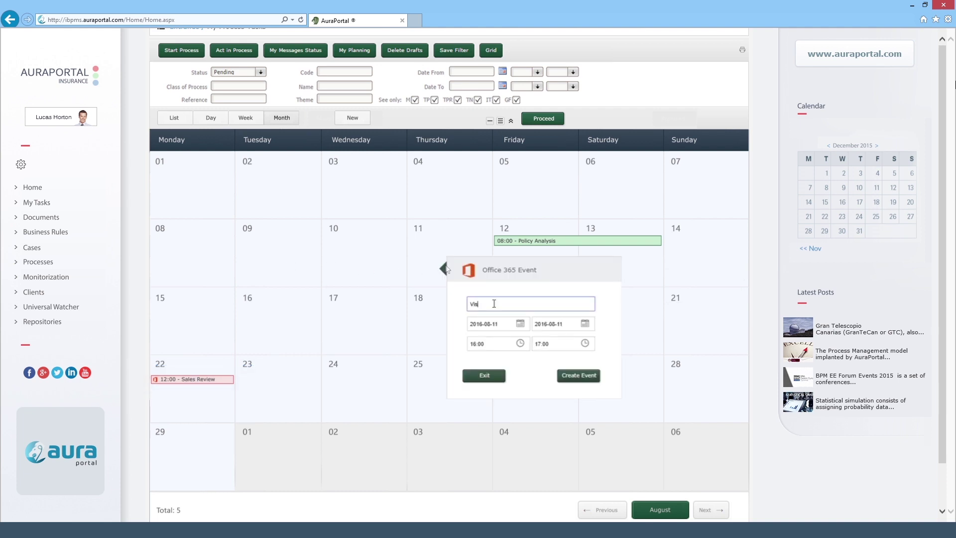
type("AlphaDelta")
left_click(571, 377)
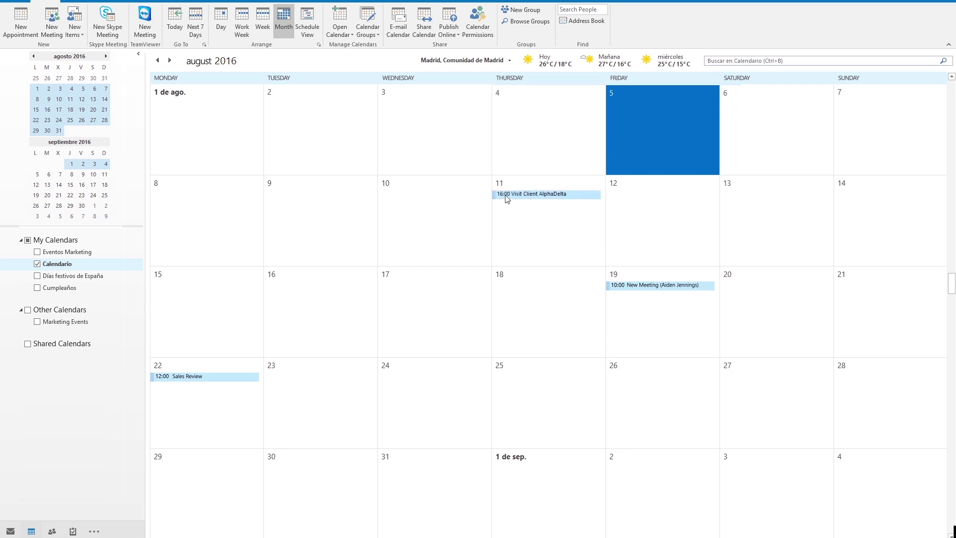
mouse_move(502, 196)
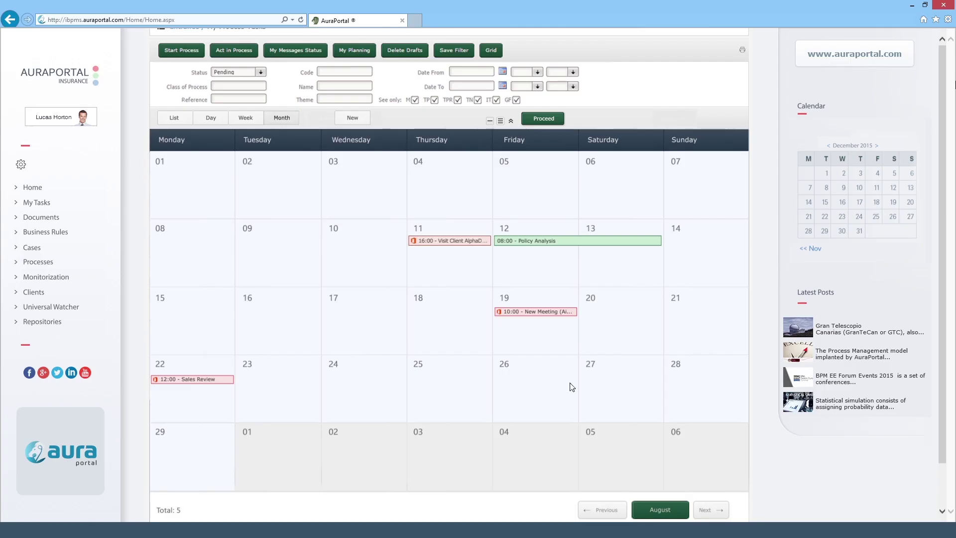
- Open the Policy Analysis task and send it to the Outlook calendar
left_click(559, 242)
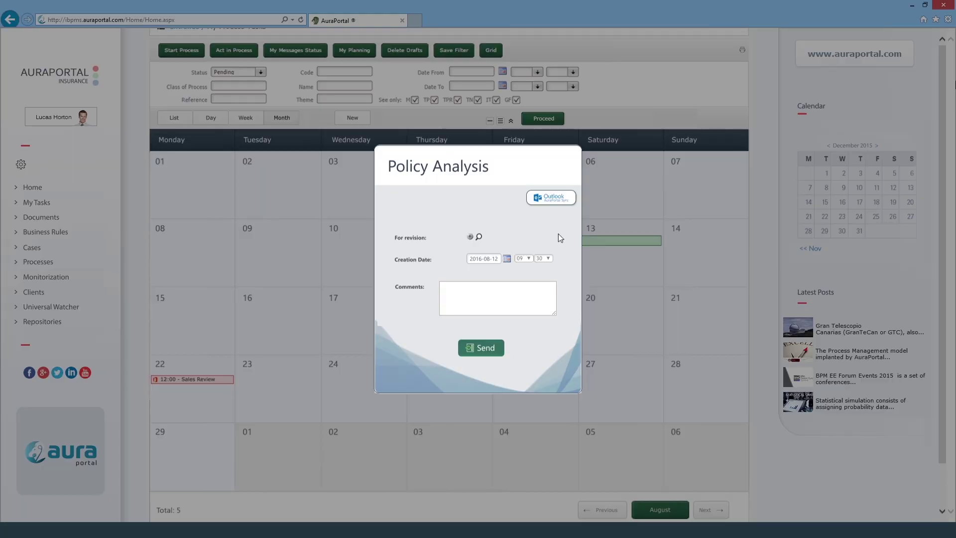
left_click(569, 197)
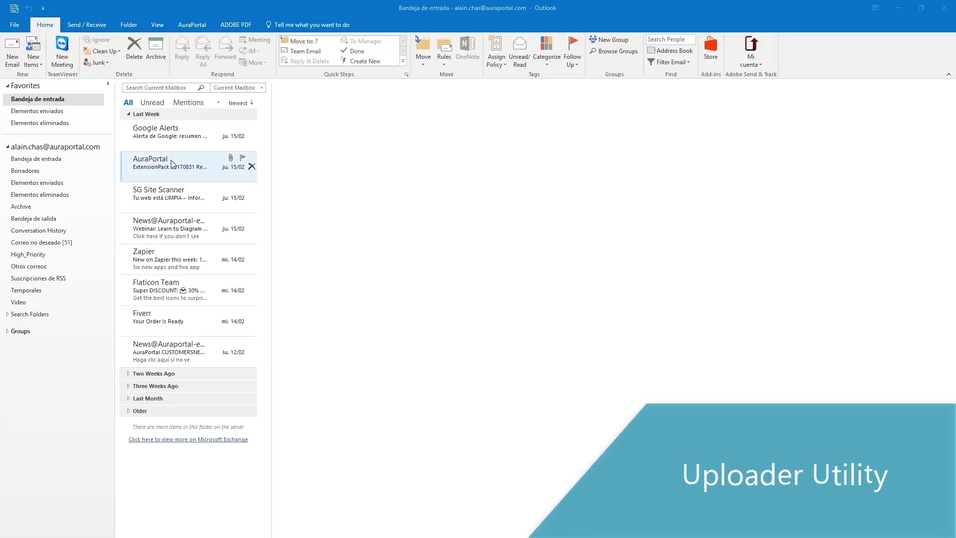
- Select the ExtensionPack 20170831 Revisión 8 email and start uploading it to AuraPortal
left_click(169, 164)
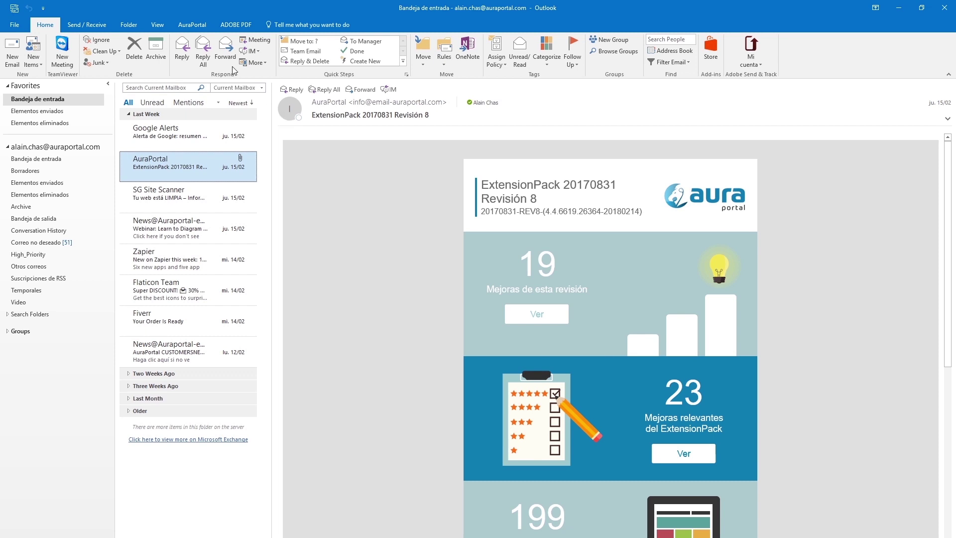
left_click(189, 25)
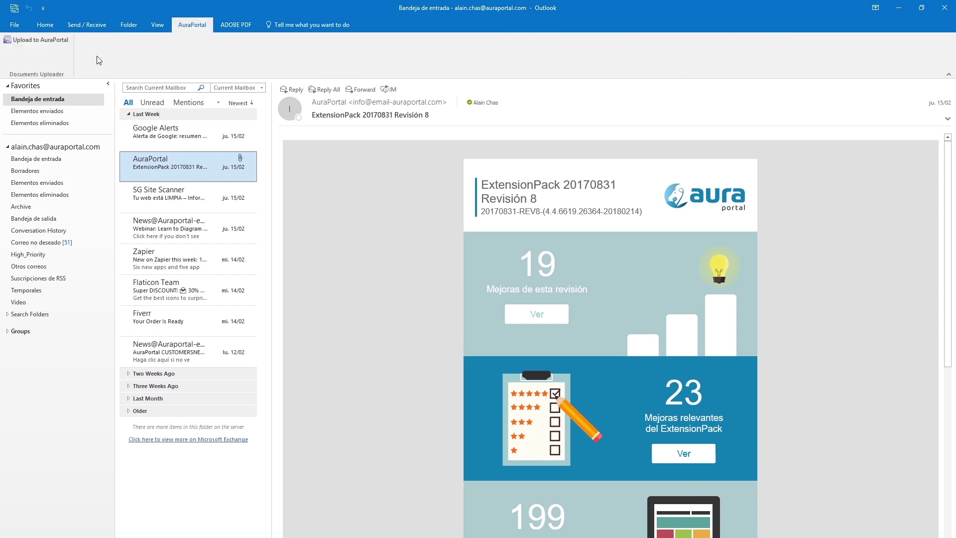
left_click(19, 43)
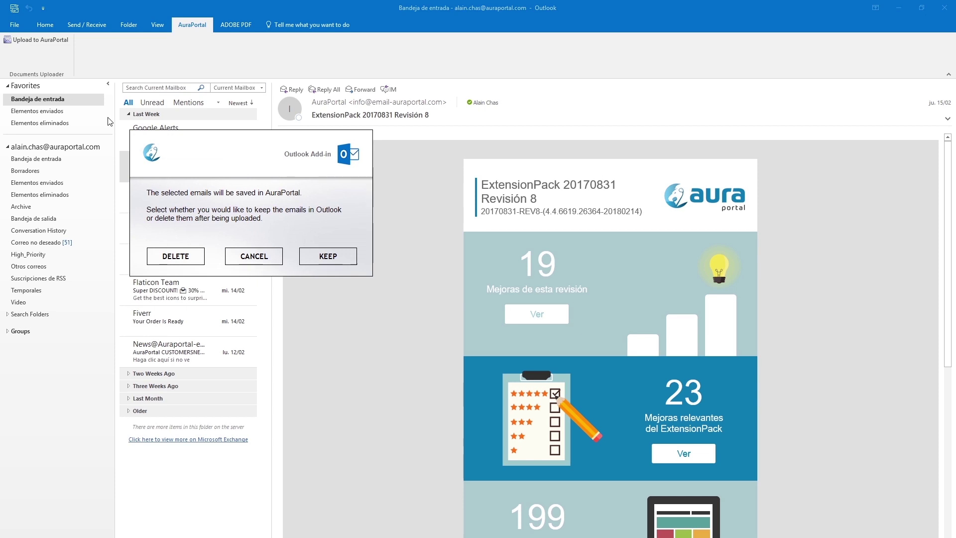
- Keep the email in Outlook, search the employee by name, and upload it to their record
left_click(323, 256)
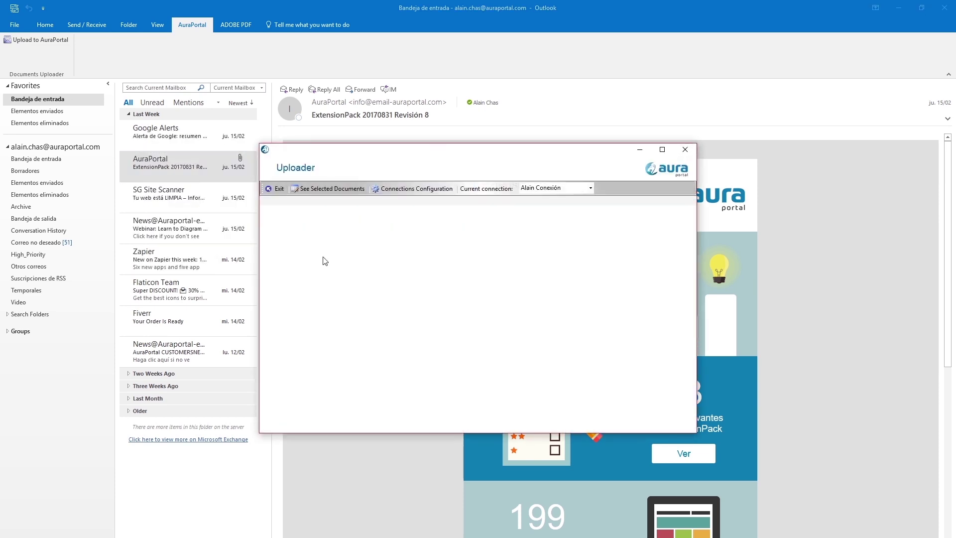
type("alain")
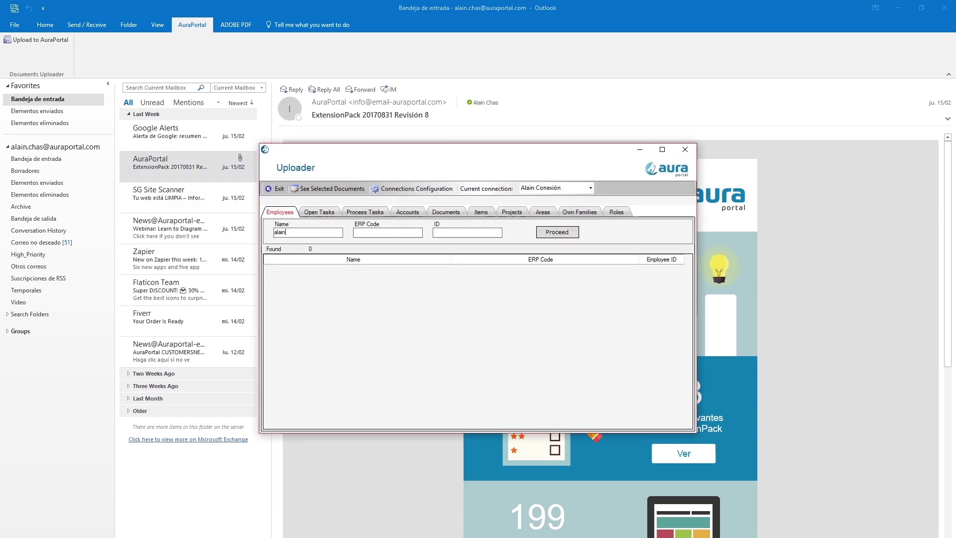
key("Return")
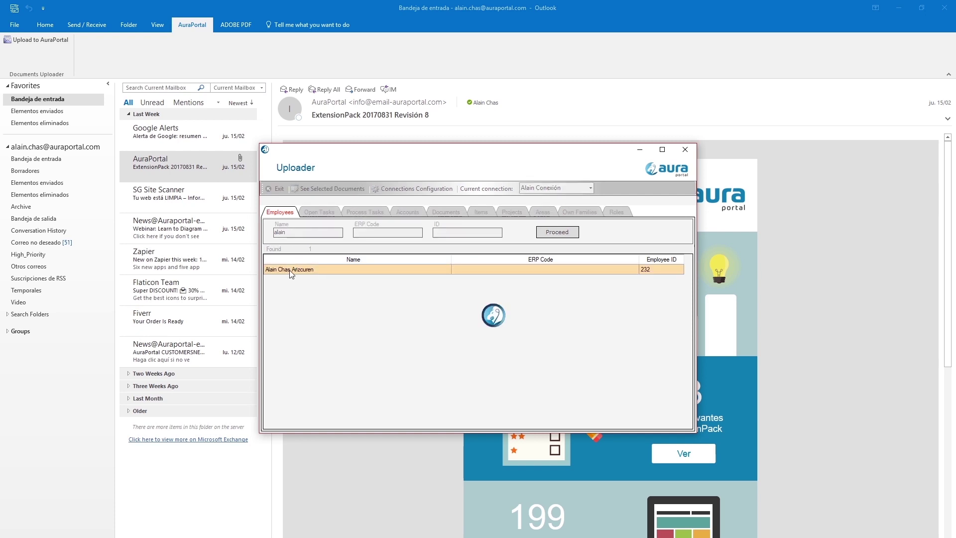
left_click(353, 243)
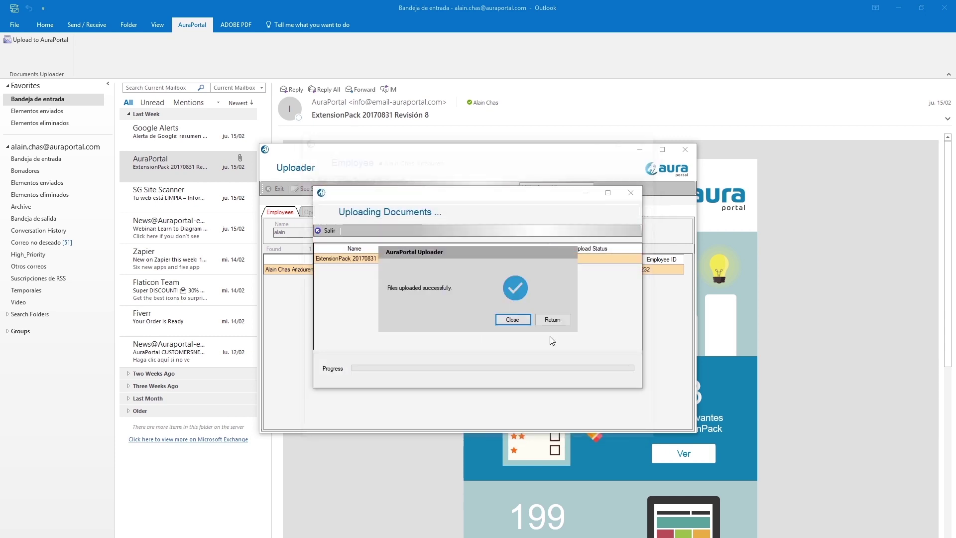
left_click(513, 320)
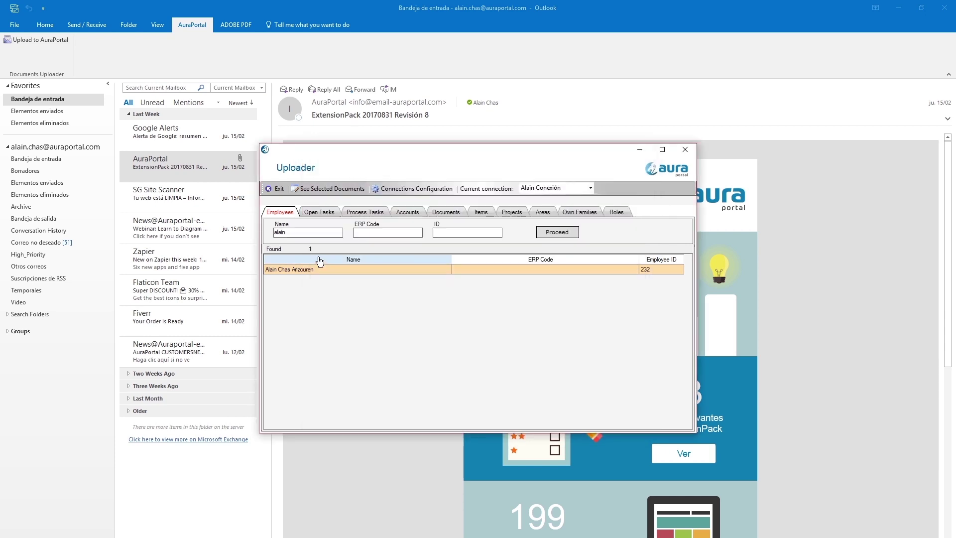
- Browse the Uploader categories: open tasks, process tasks, accounts, libraries, items, projects, areas, families, roles
left_click(314, 213)
left_click(361, 213)
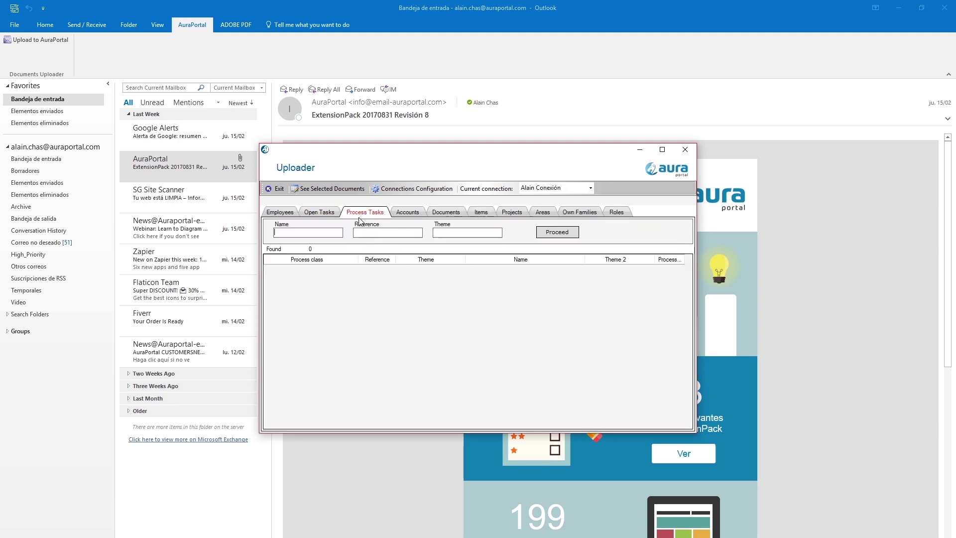
left_click(408, 213)
left_click(446, 213)
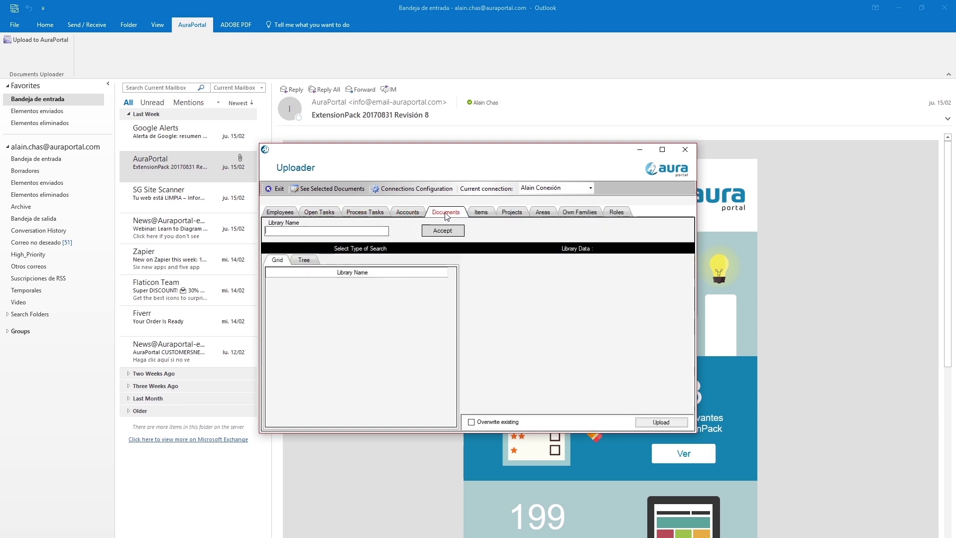
left_click(481, 213)
left_click(512, 213)
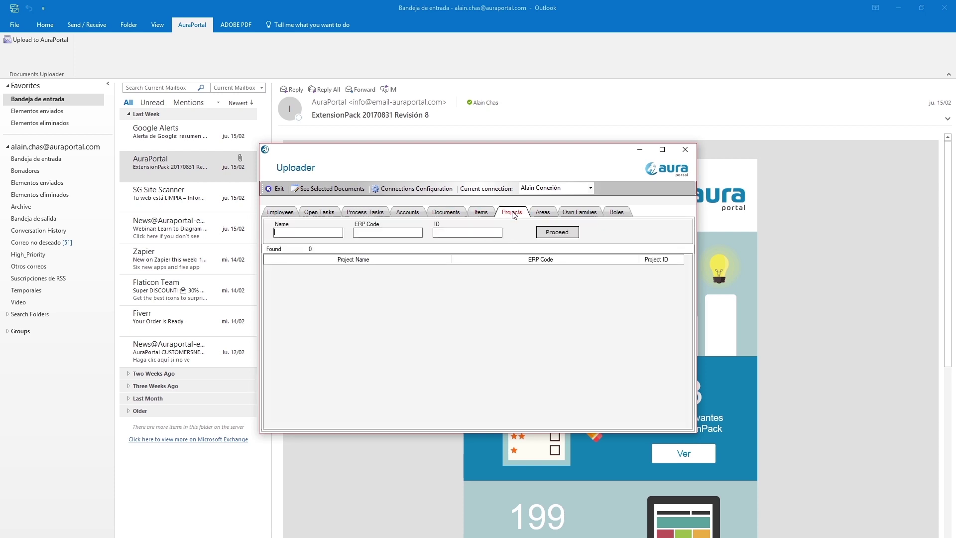
left_click(543, 213)
left_click(580, 212)
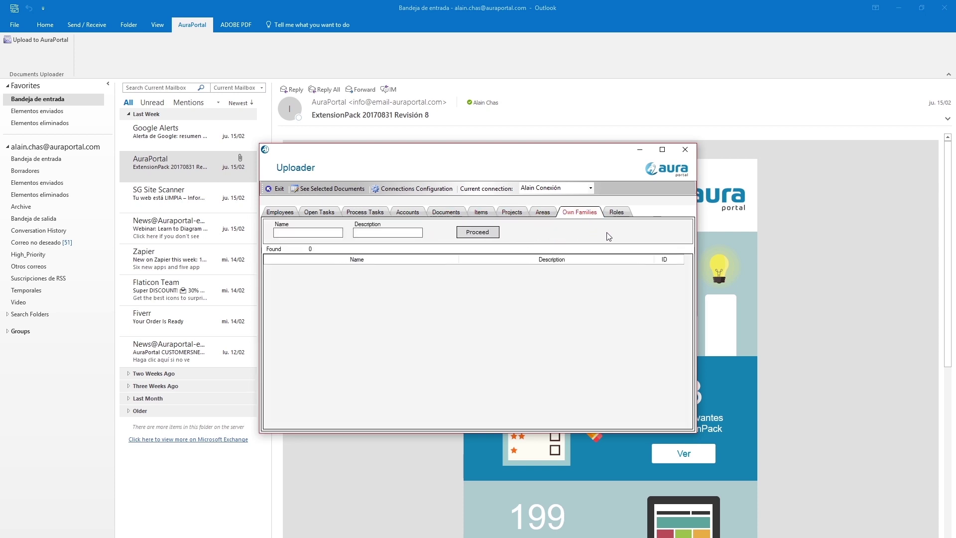
left_click(620, 214)
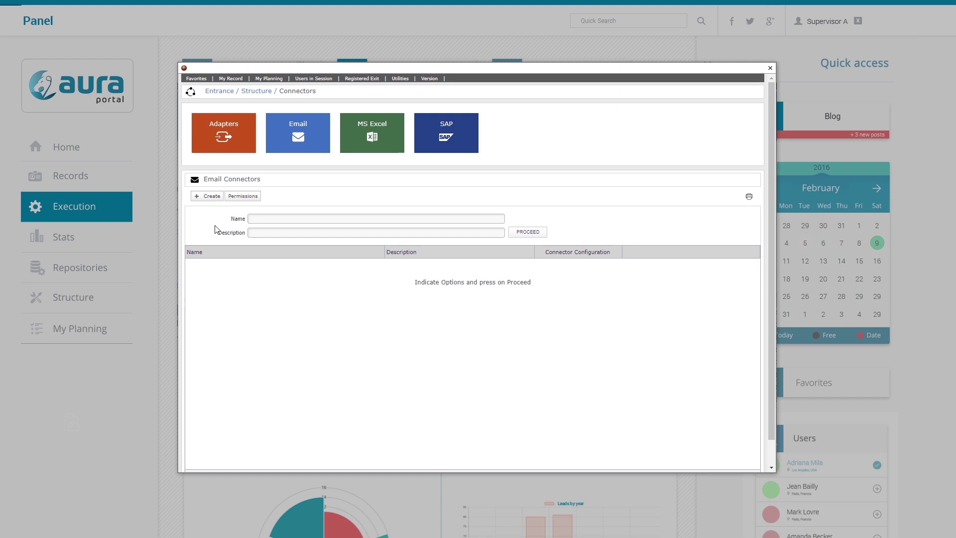
- Start a new email connector from the Email Connectors list
left_click(207, 195)
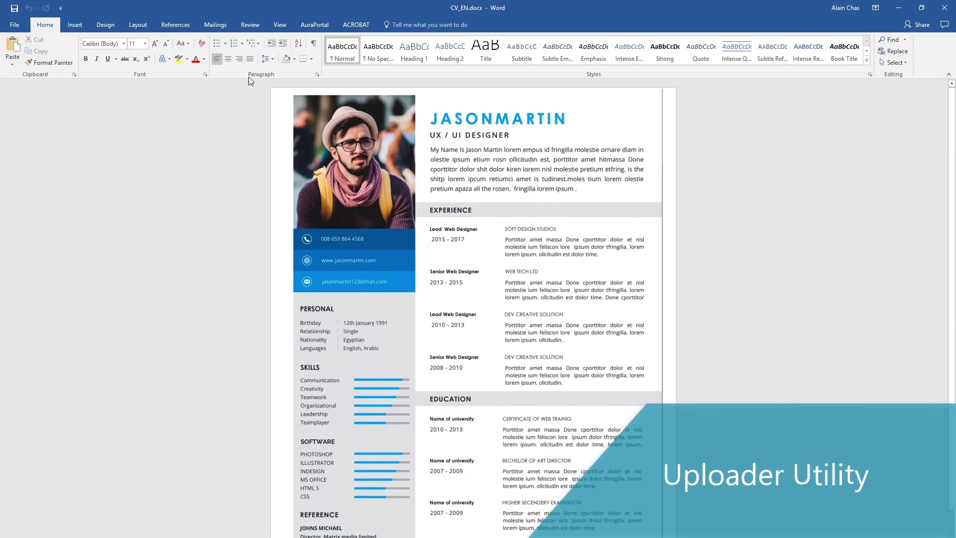
- Save CV_EN.docx into the Curriculums-Test library, found by searching 'cur', titled with the candidate's name
left_click(309, 24)
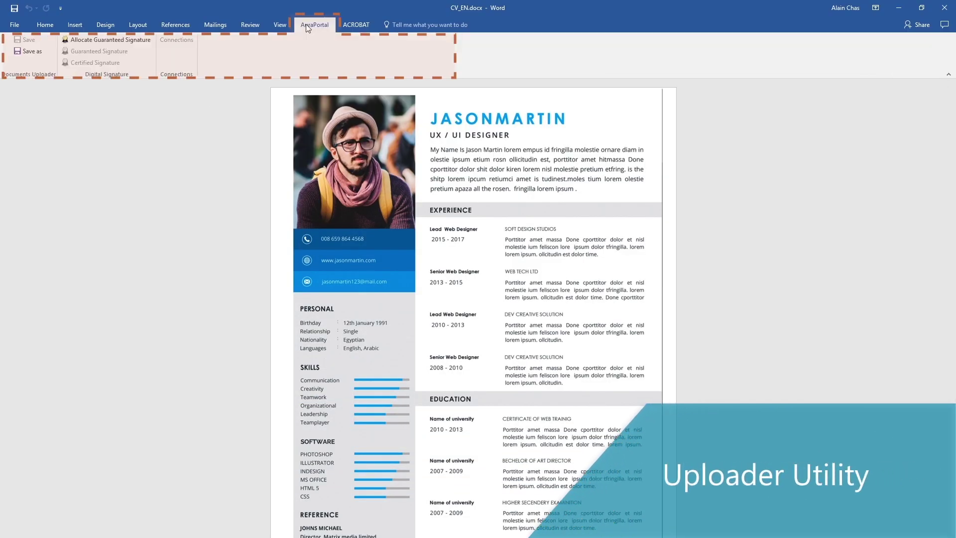
left_click(25, 52)
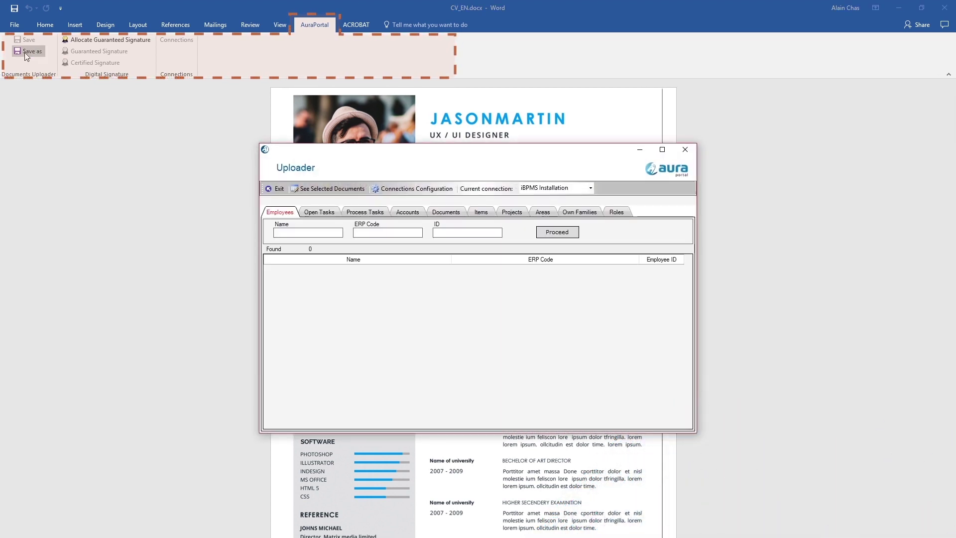
left_click(453, 212)
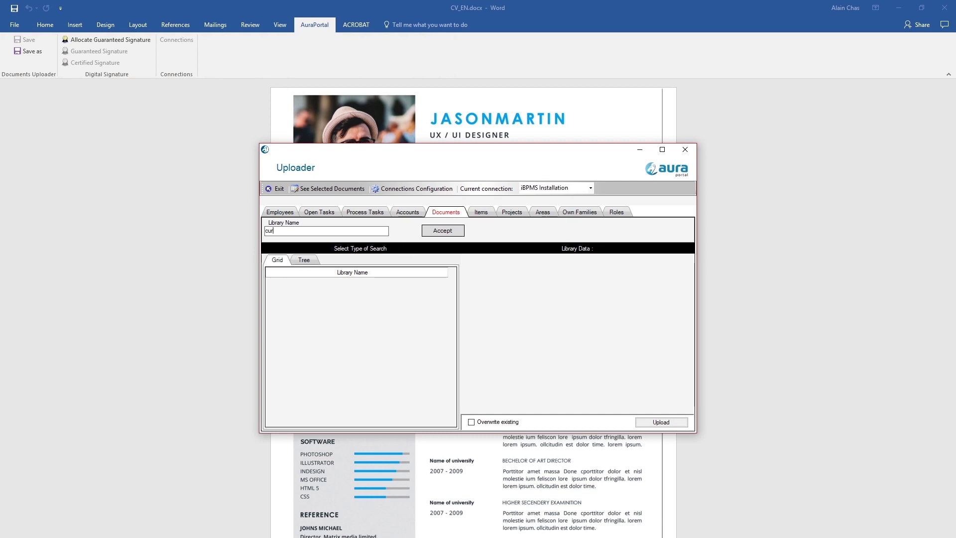
type("cur")
key("Return")
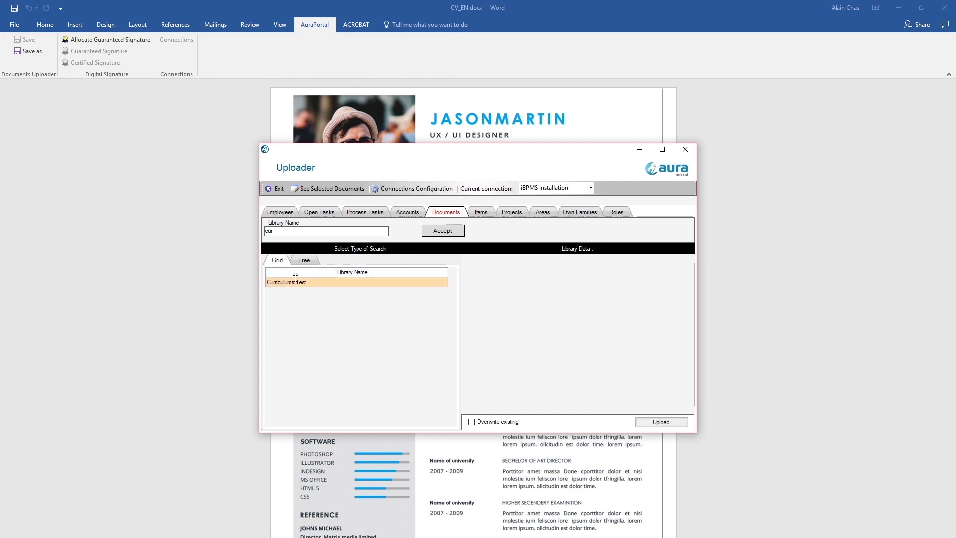
left_click(278, 283)
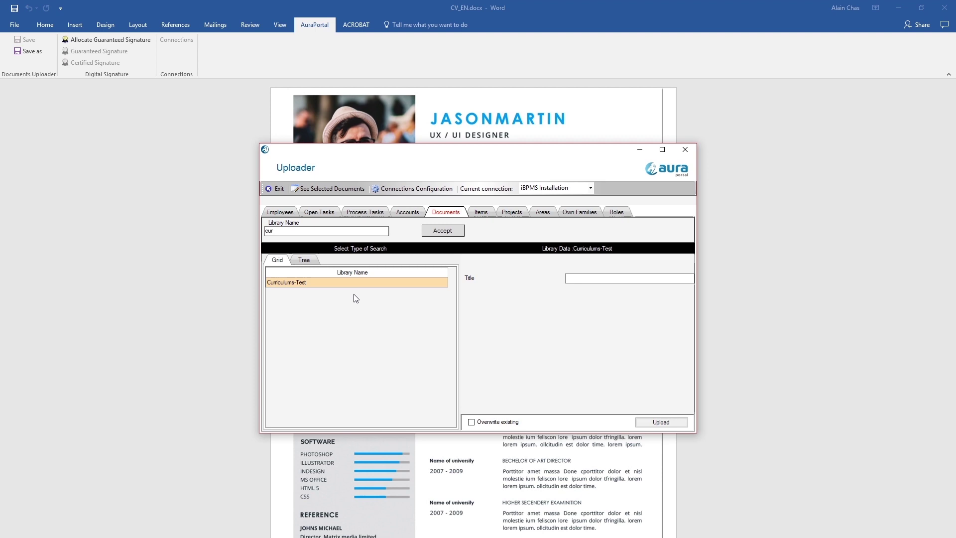
key("Tab")
type("Jaso")
left_click(659, 422)
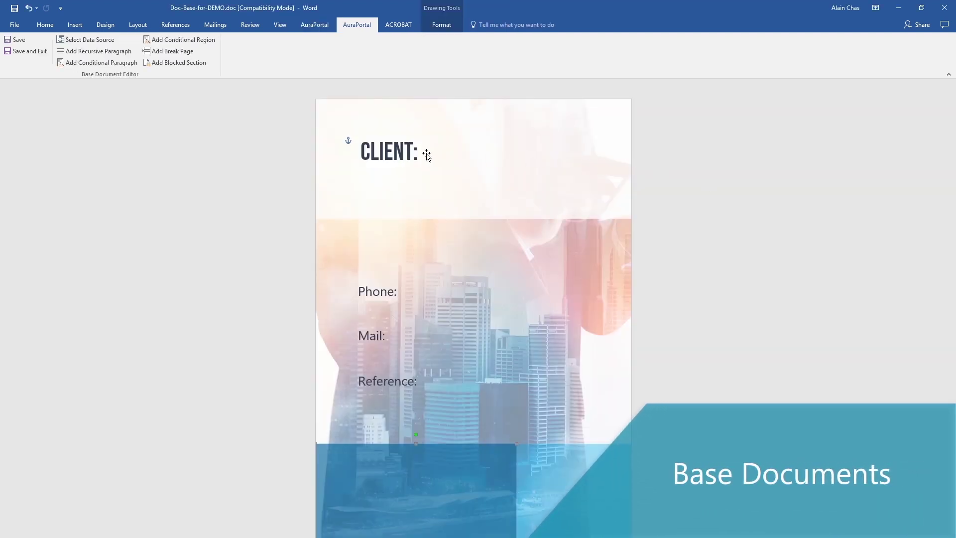
- Insert the Panel's 3_User profile ID merge field right after the CLIENT: label
left_click(422, 152)
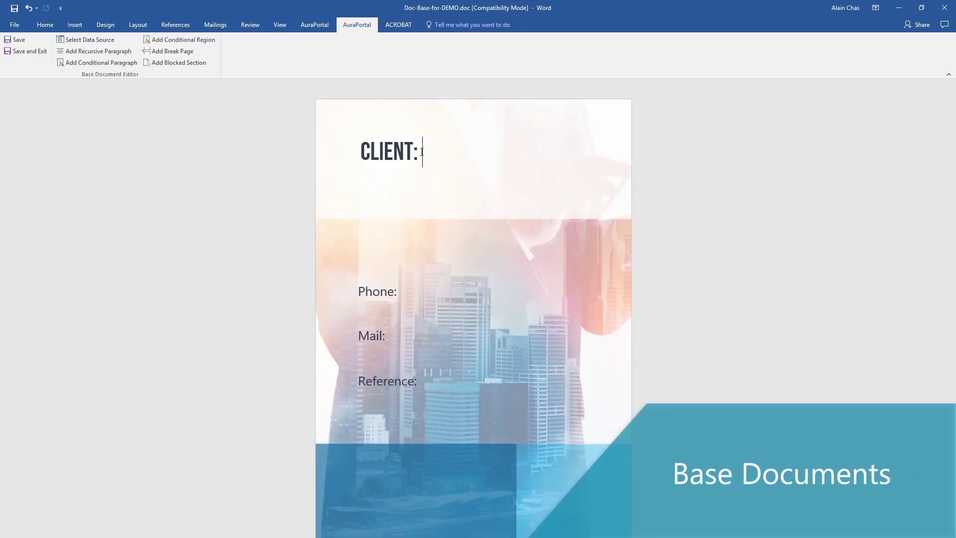
left_click(75, 40)
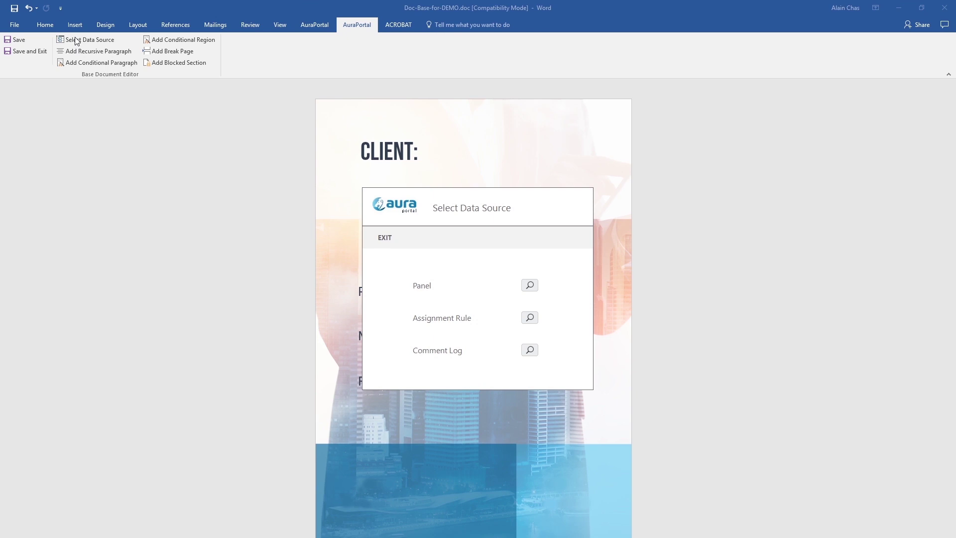
left_click(530, 285)
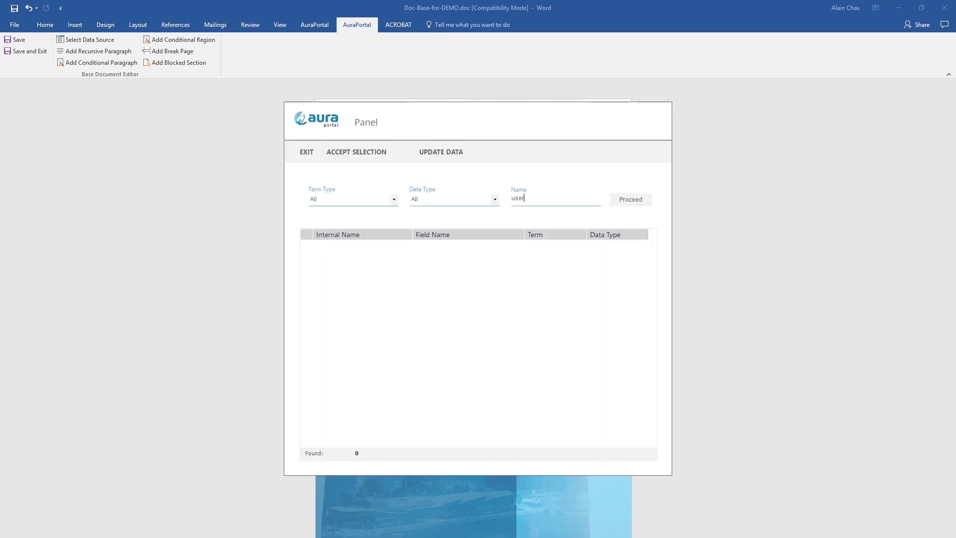
left_click(620, 201)
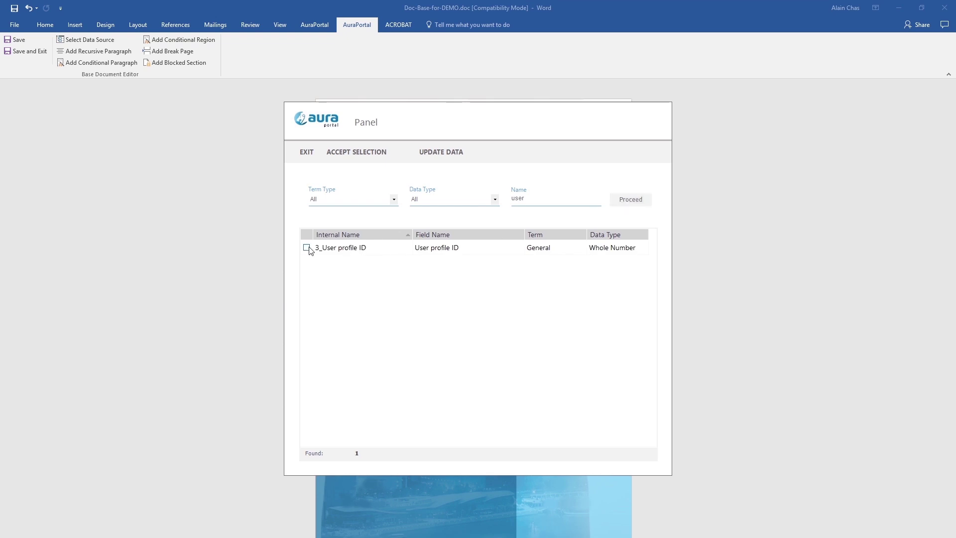
left_click(346, 153)
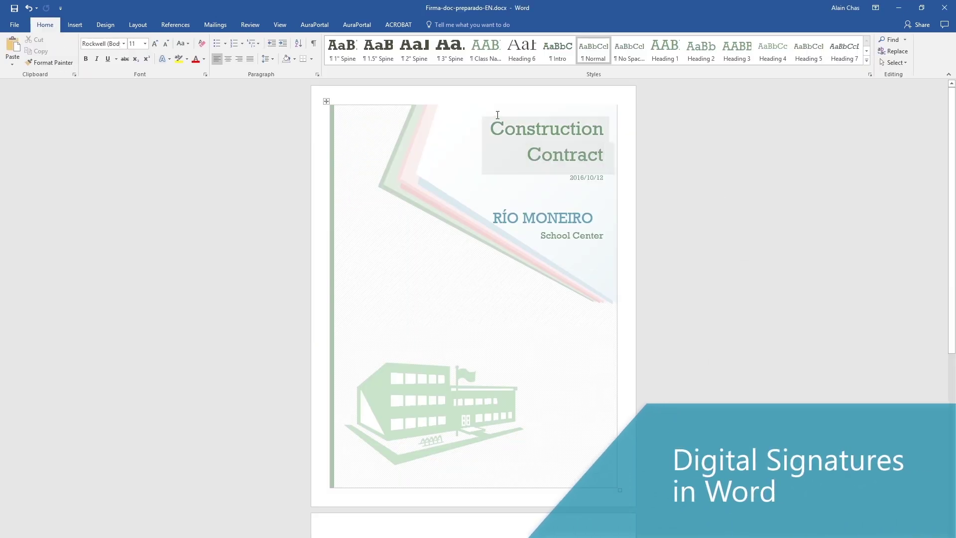
- Apply a guaranteed digital signature to the Construction Contract and confirm it with the PIN
left_click(314, 26)
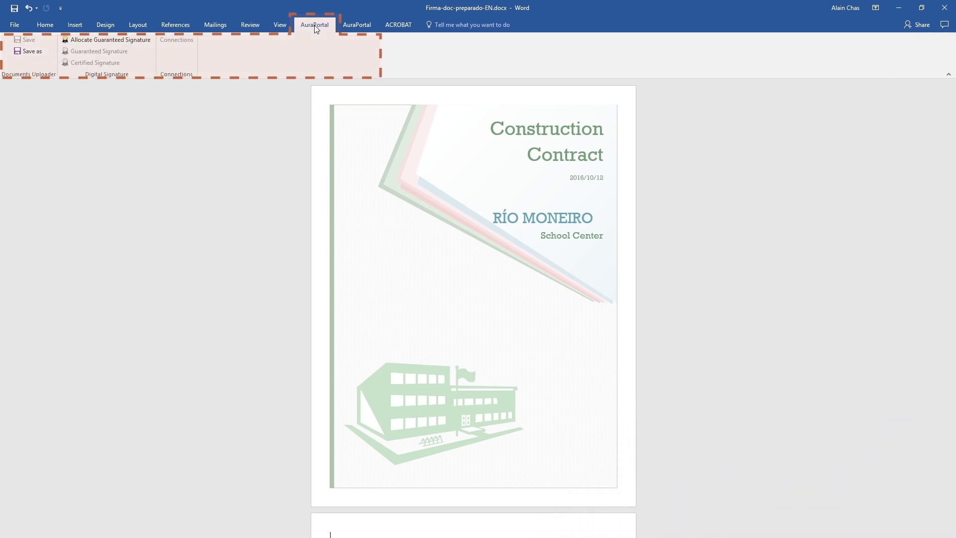
left_click(83, 42)
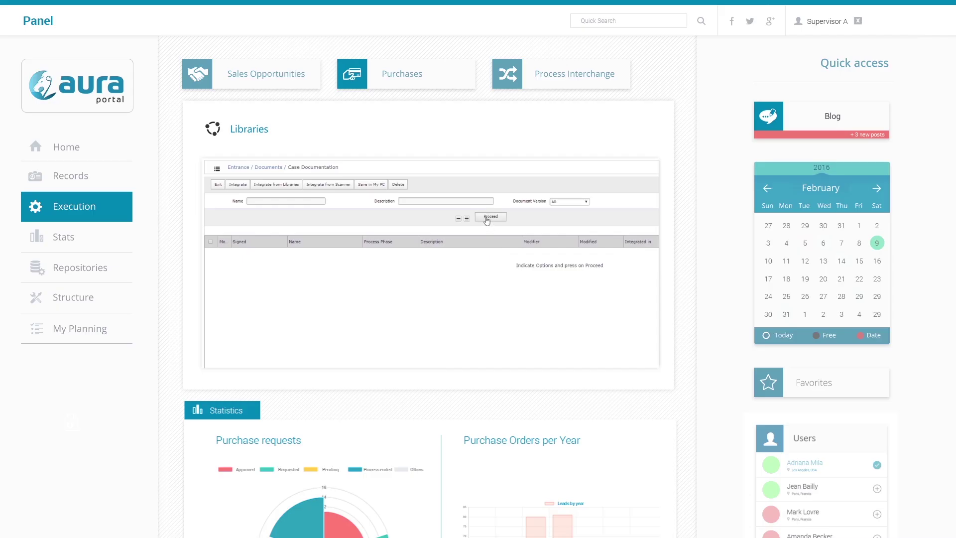
left_click(488, 220)
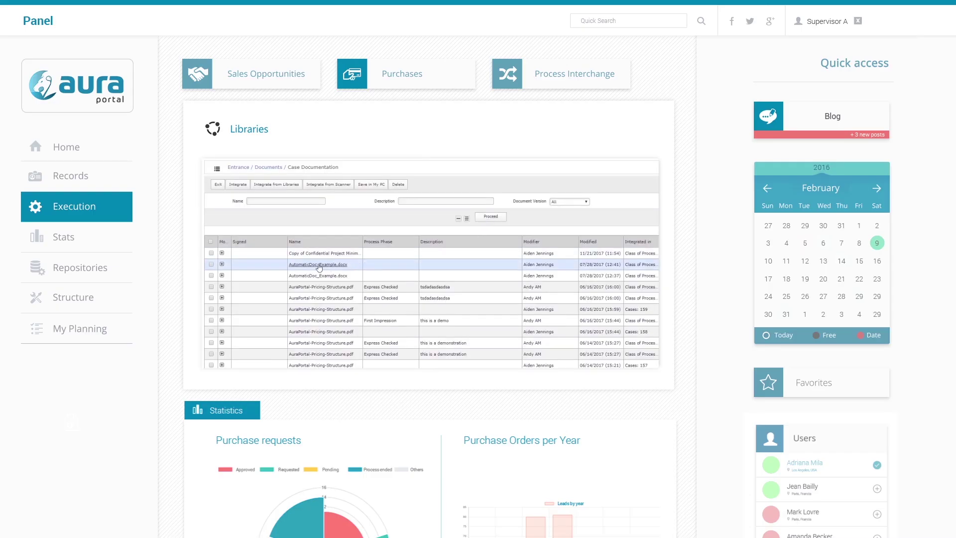
left_click(221, 264)
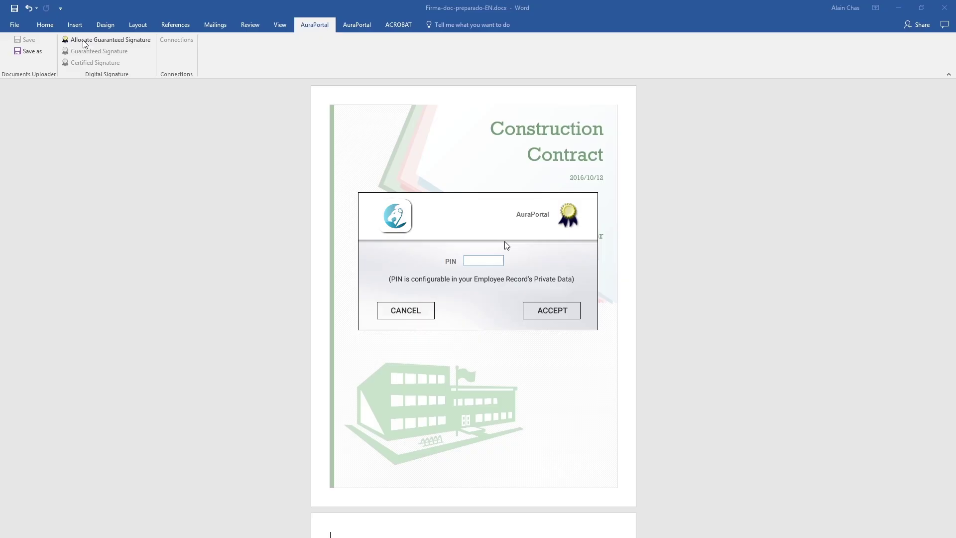
left_click(530, 312)
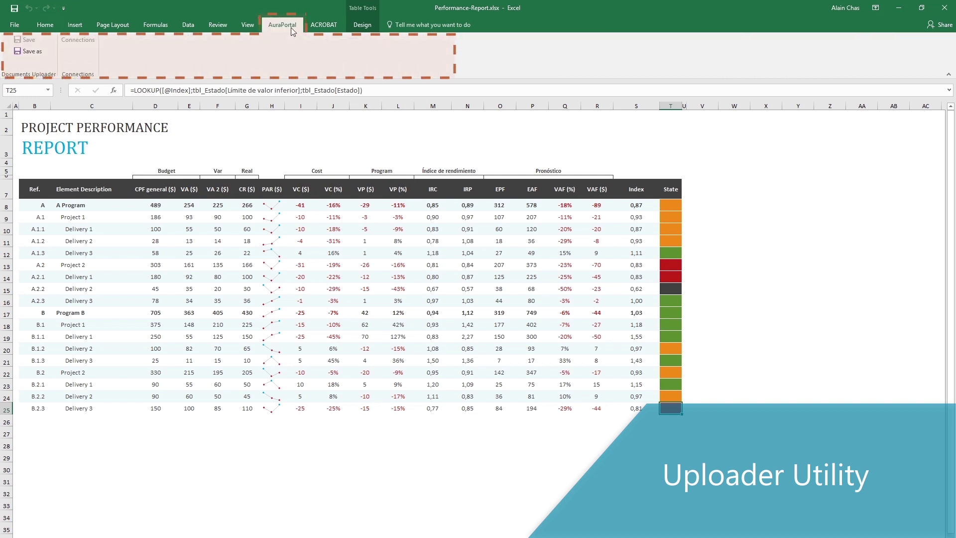
- Upload Performance-Report.xlsx to the Proveedor nº 4 account, found by searching 'prov', and close the uploader
left_click(29, 51)
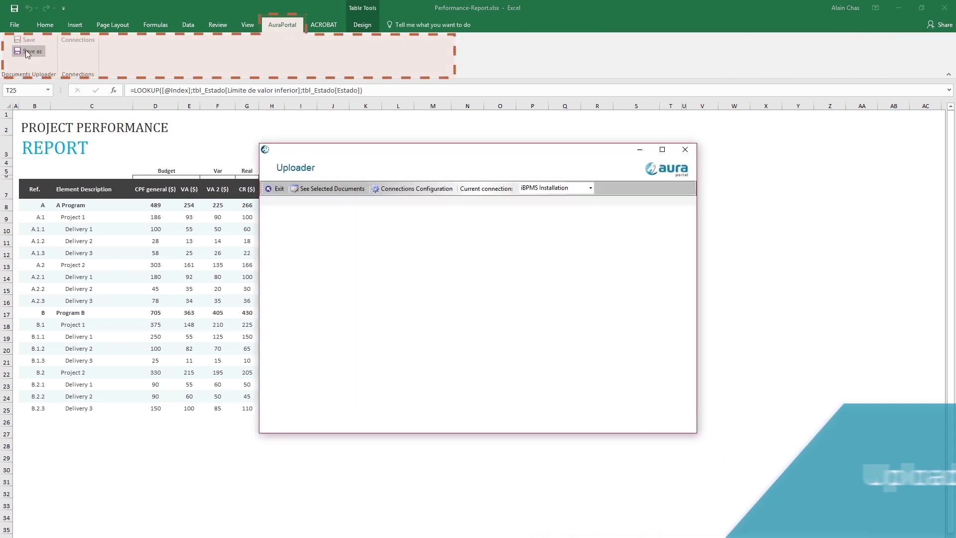
left_click(408, 212)
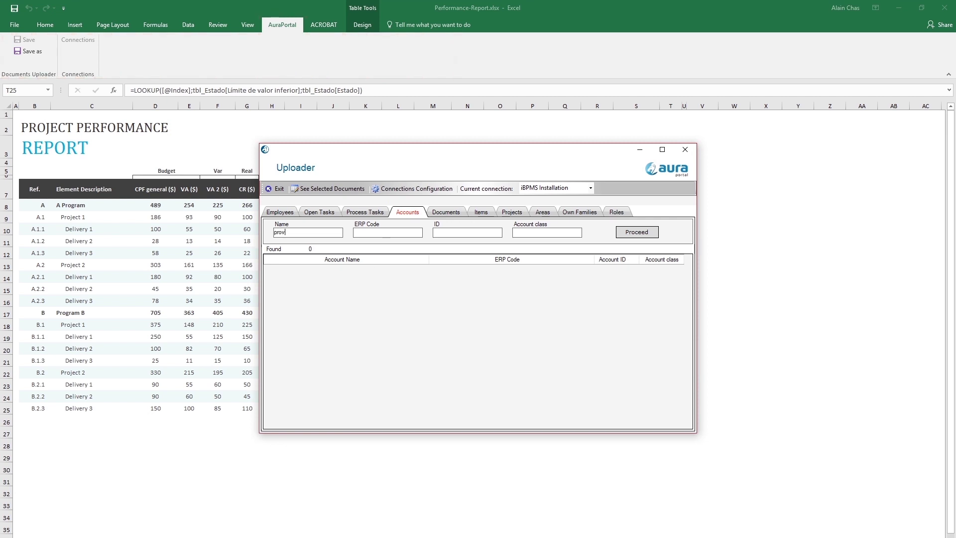
type("prov")
key("Return")
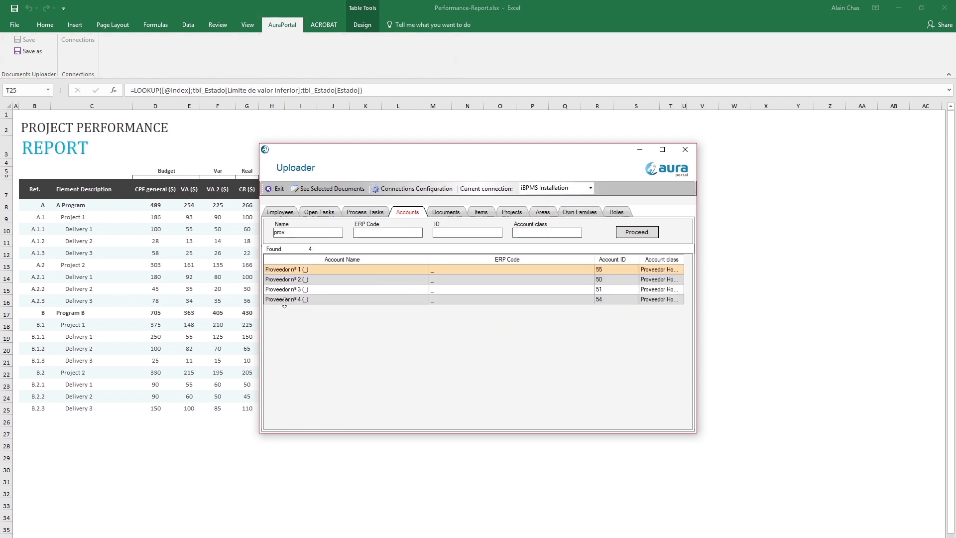
double_click(279, 300)
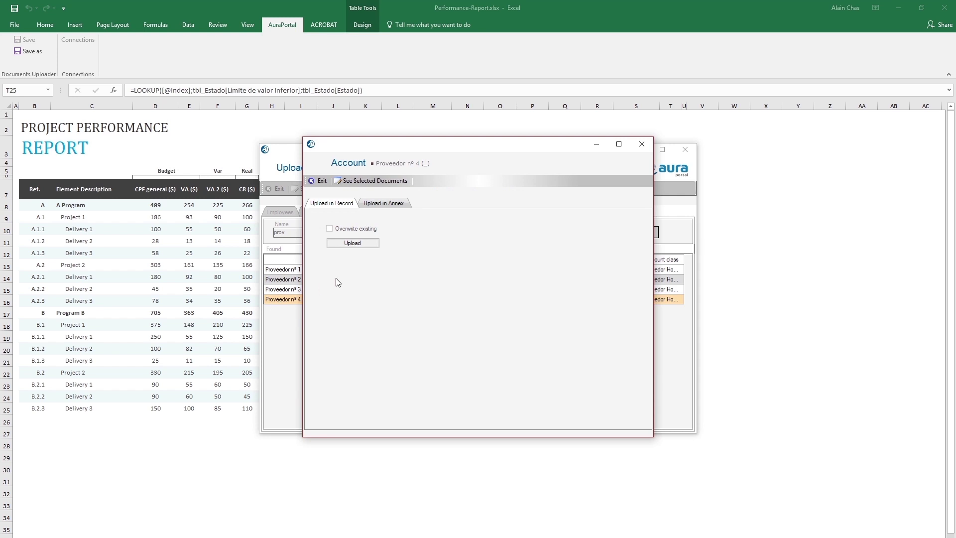
left_click(357, 243)
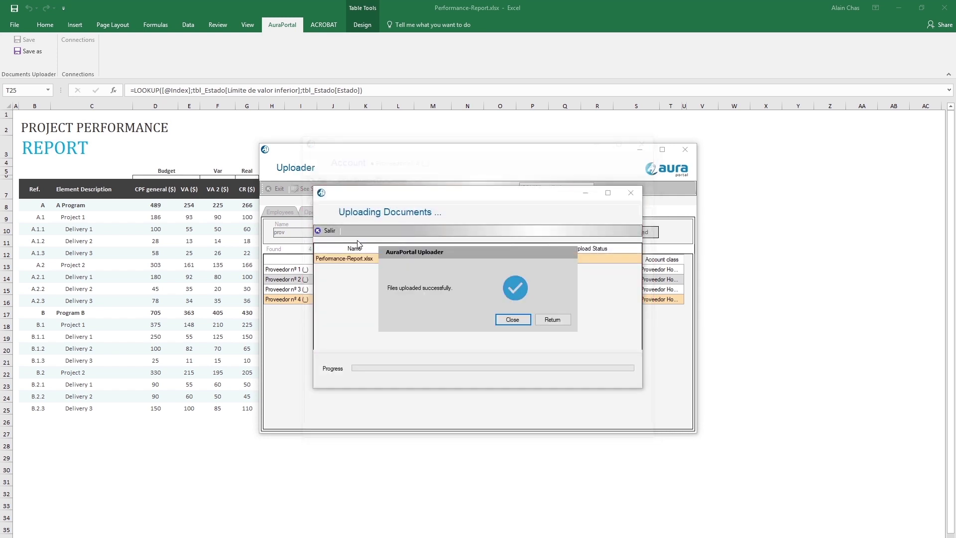
left_click(505, 318)
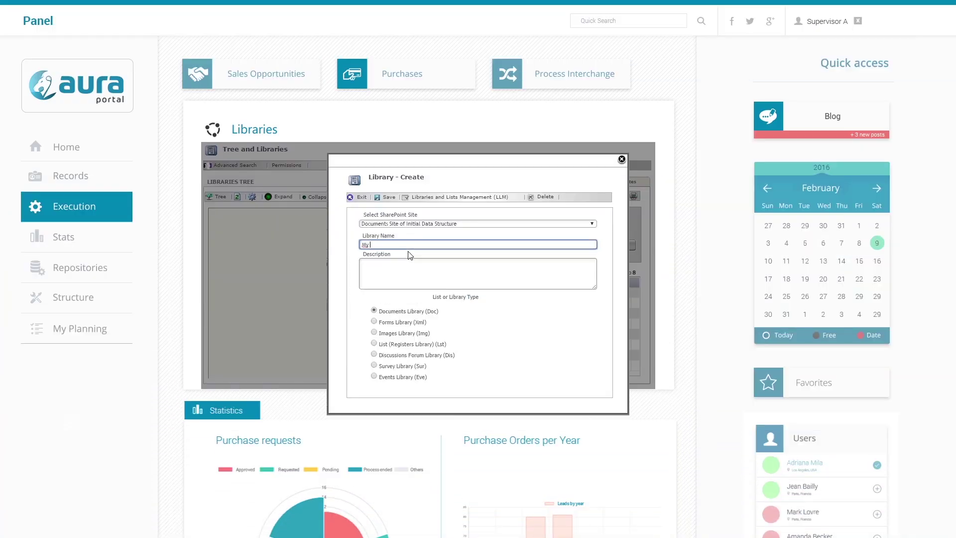
- Create the Images library 'My Image Library' with description 'Image Repository'
type("ibrary")
key("Tab")
type("Image R")
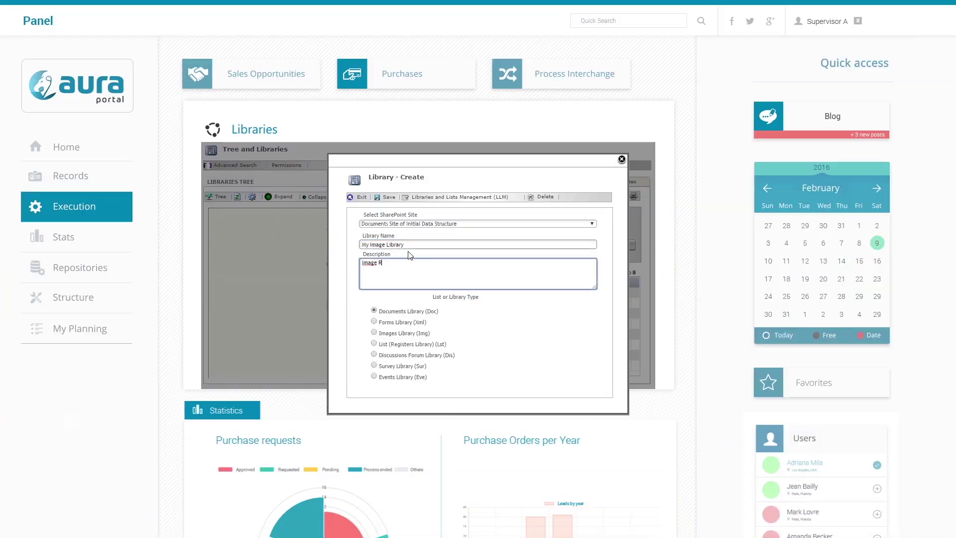
type("epository")
left_click(374, 333)
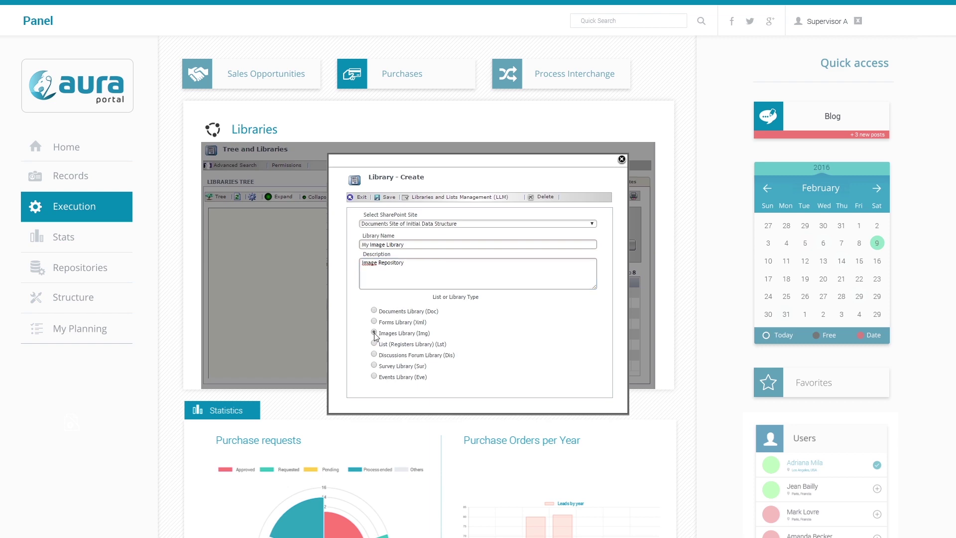
left_click(388, 197)
left_click(571, 225)
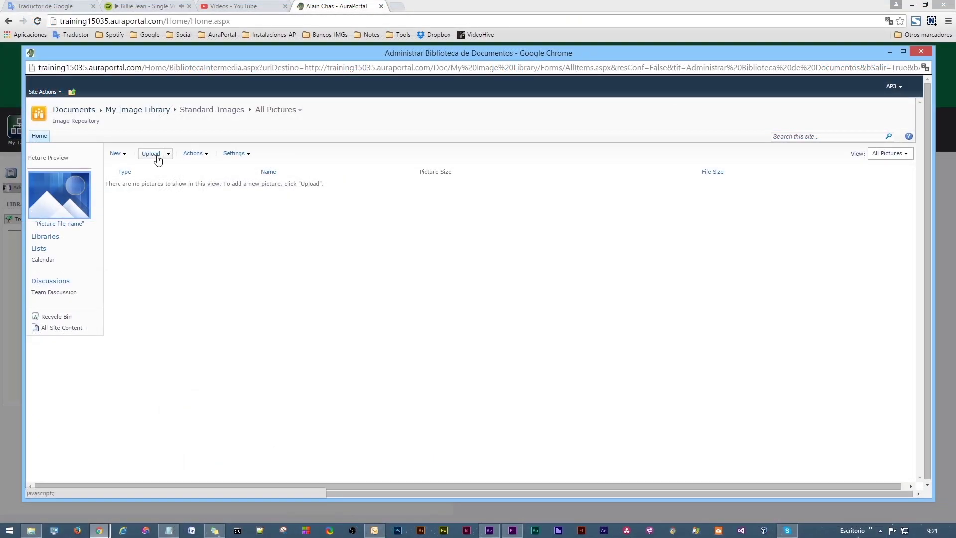
- Upload editor-formularios.jpg into My Image Library and save its properties
left_click(156, 156)
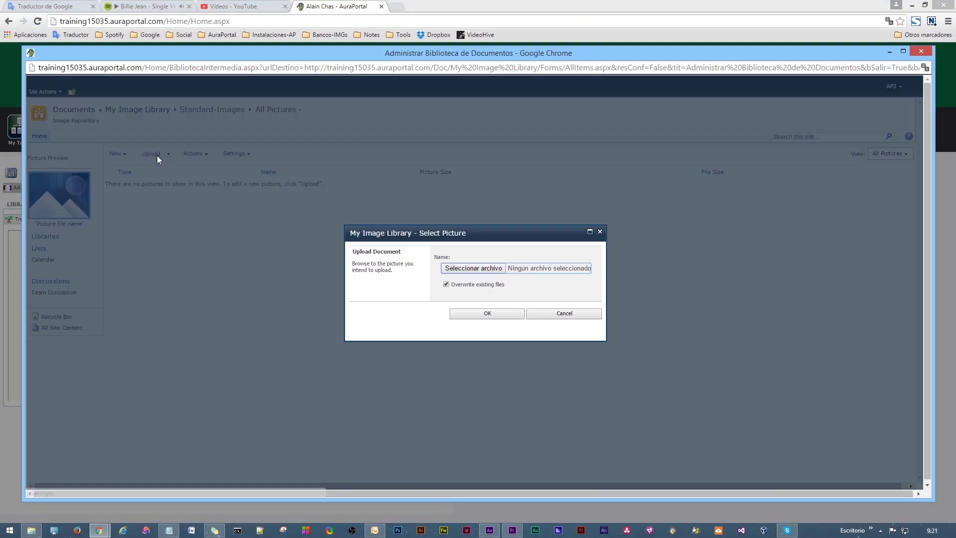
left_click(483, 269)
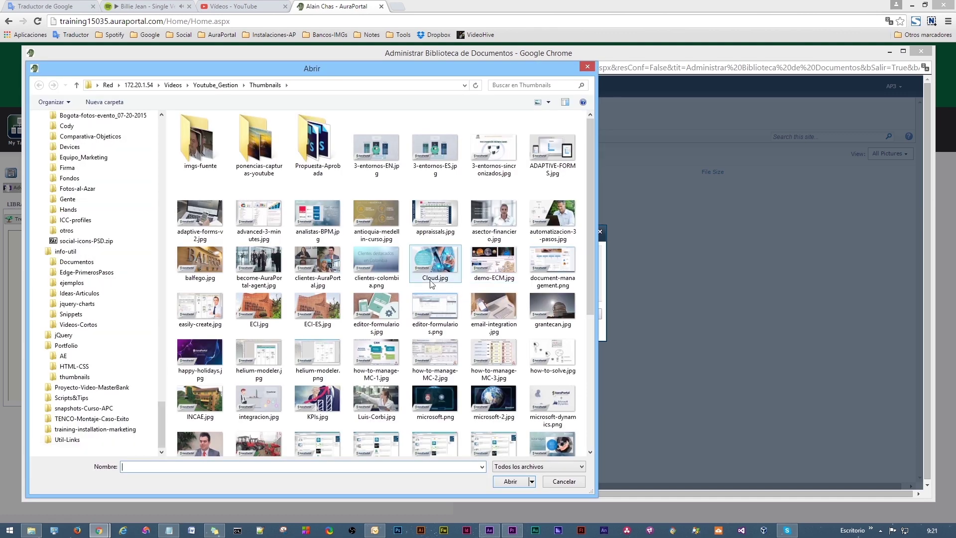
double_click(377, 314)
left_click(492, 314)
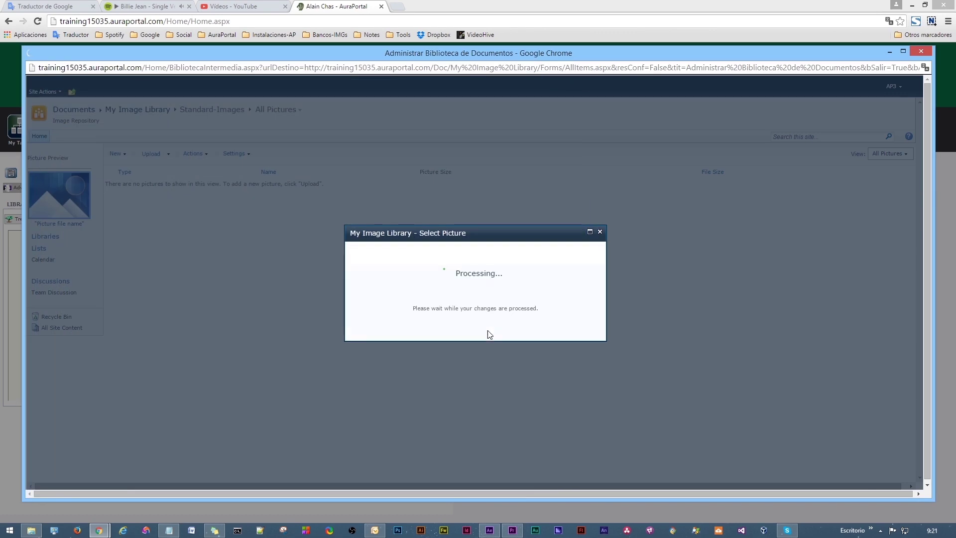
left_click(272, 144)
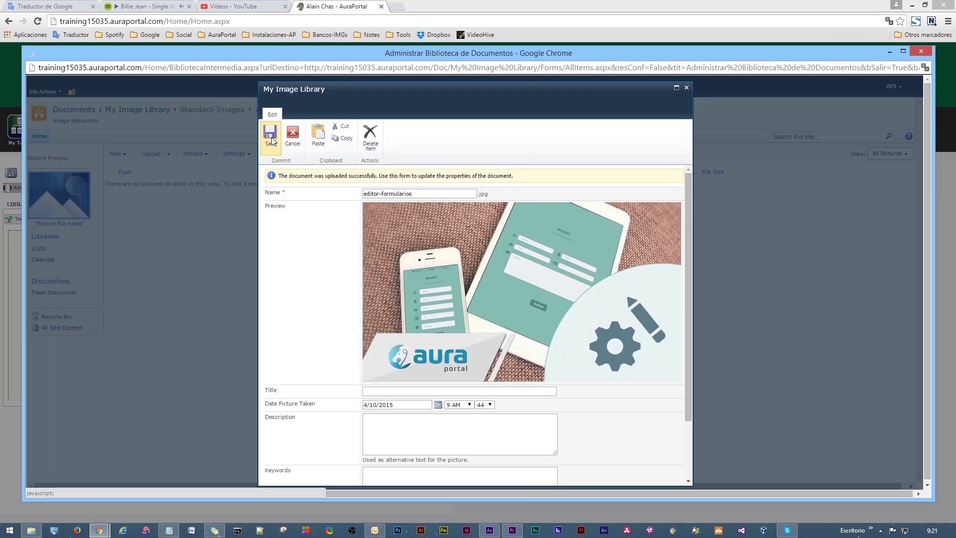
scroll(646, 255, "down", 6)
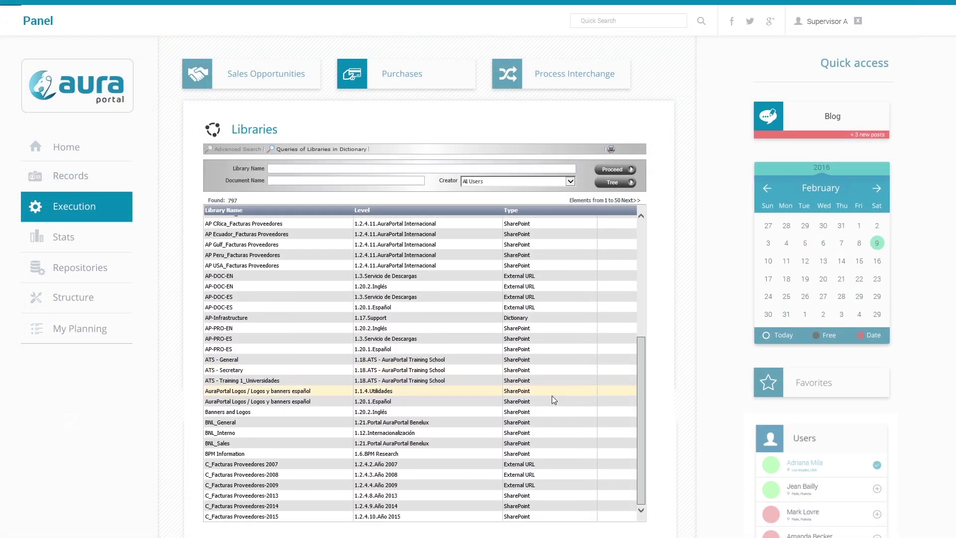
- Open the LG-AP-Leon logo under Documento : Logotipo in Logos y banners español
left_click(438, 392)
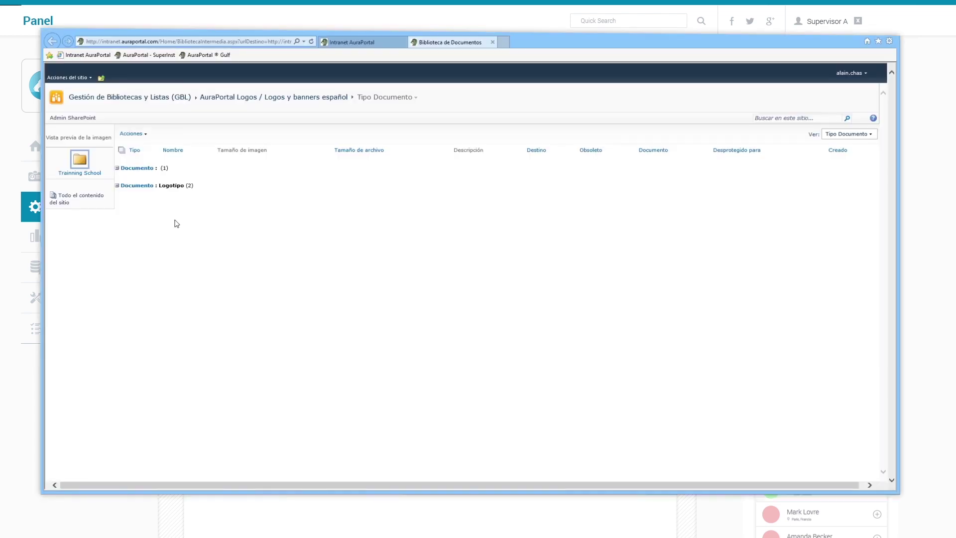
left_click(136, 189)
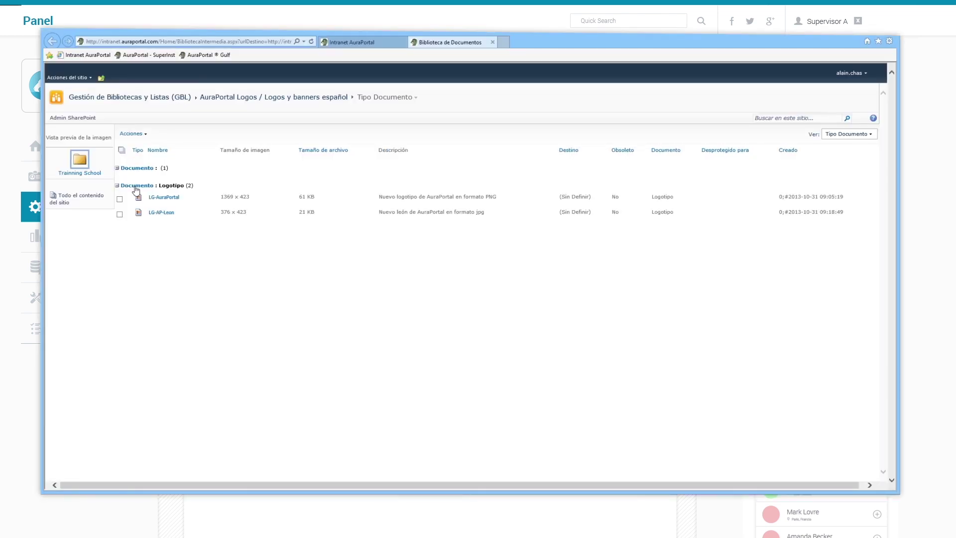
left_click(164, 214)
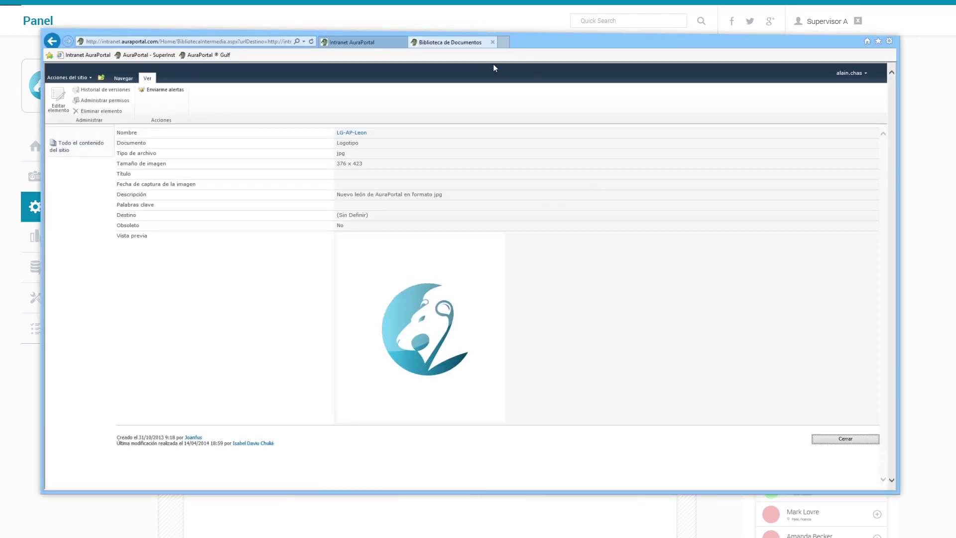